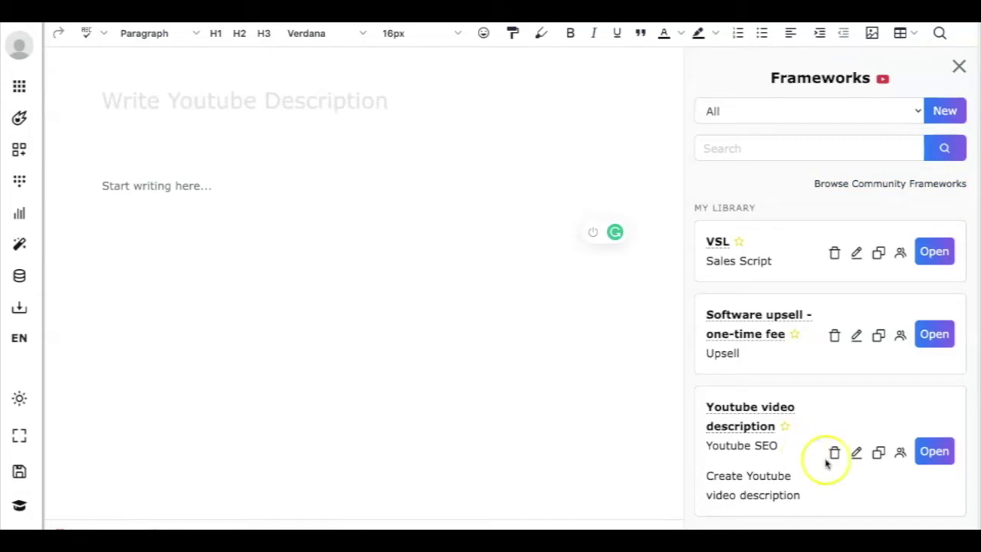
Step: Open the Youtube video description framework and enter the name 'How to write great sales copy'
{"action": "left_click", "coordinate": [931, 452]}
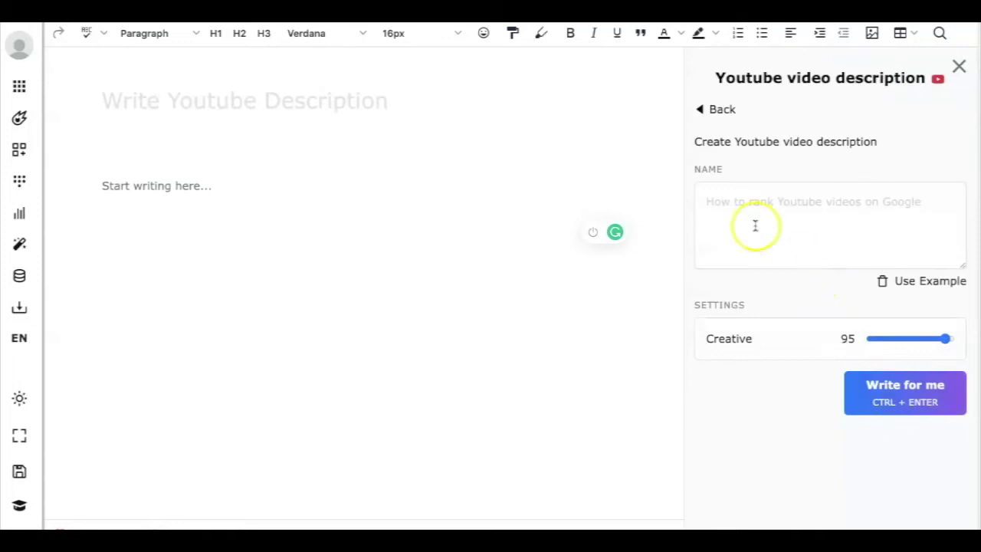
{"action": "left_click", "coordinate": [752, 217]}
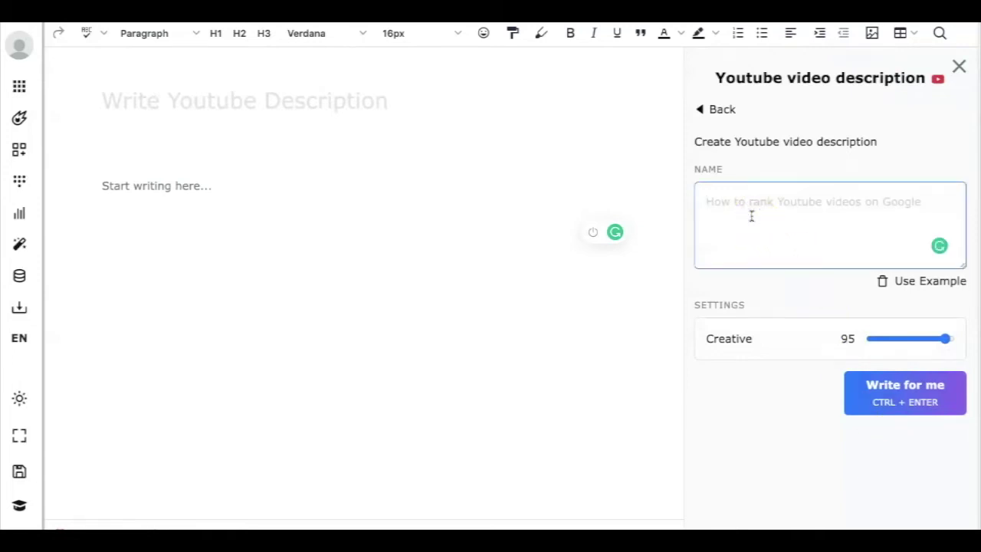
{"action": "type", "text": "How to write great sales c"}
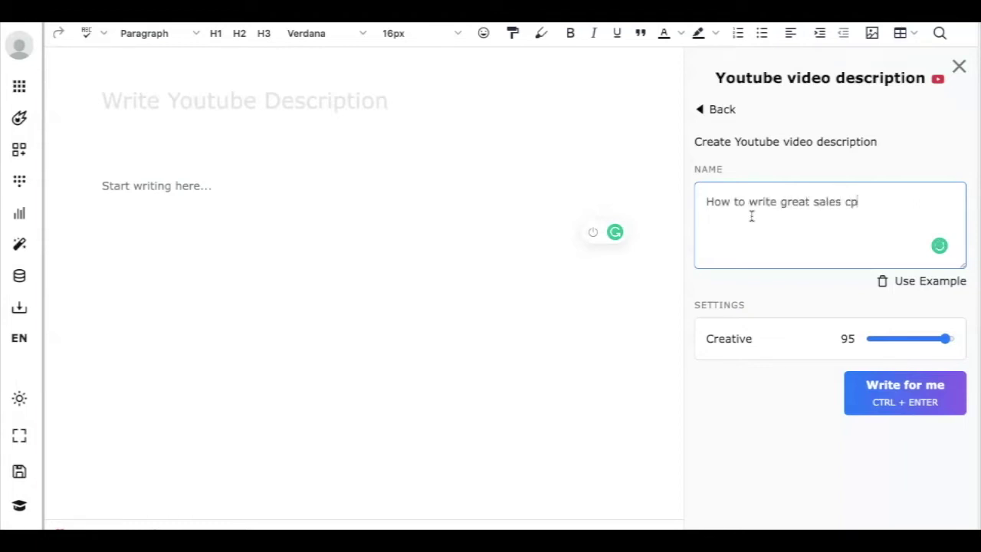
{"action": "type", "text": "opy"}
Step: Generate AI descriptions for 'How to write great sales copy' with Write for me
{"action": "left_click", "coordinate": [898, 401]}
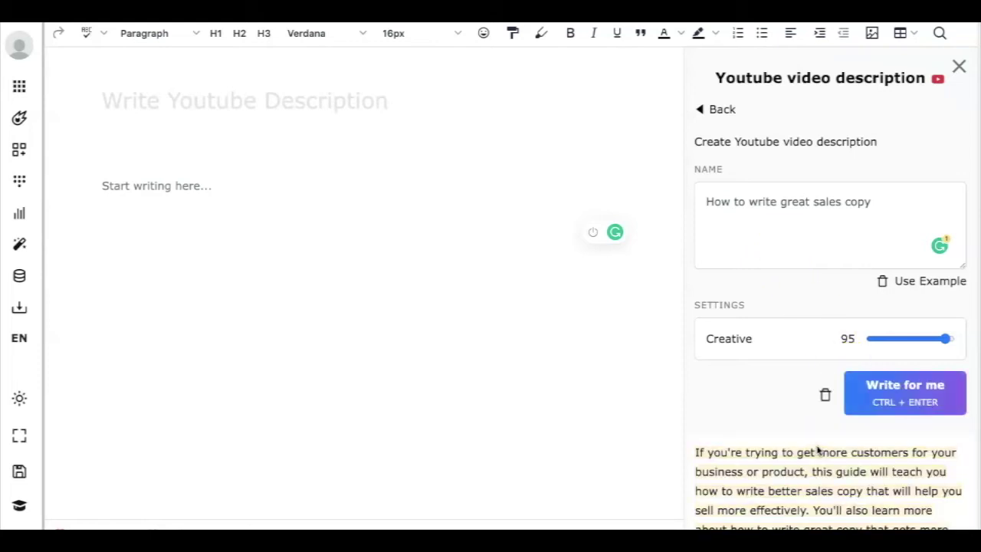
{"action": "left_click", "coordinate": [766, 416]}
{"action": "scroll", "coordinate": [767, 418], "scroll_direction": "down", "scroll_amount": 2}
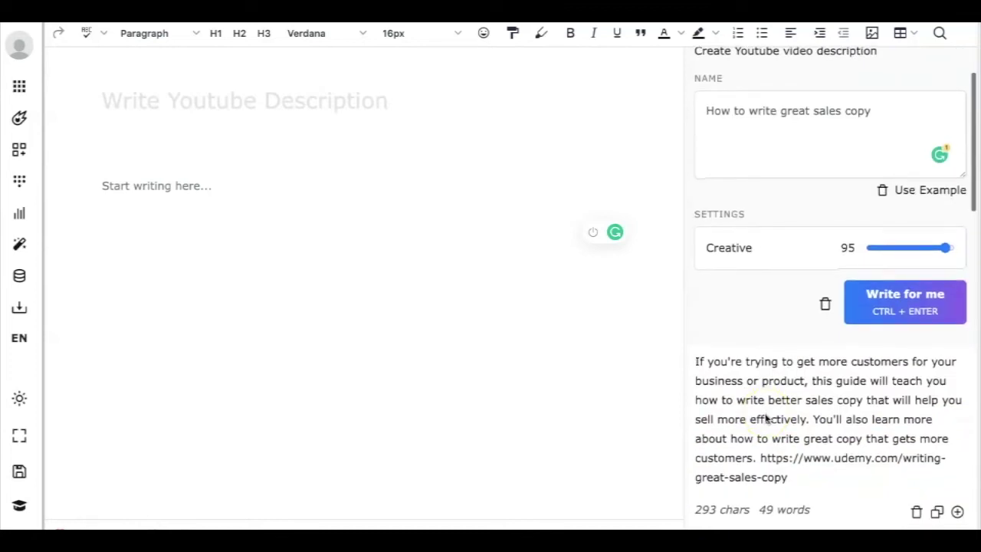
{"action": "scroll", "coordinate": [767, 418], "scroll_direction": "down", "scroll_amount": 2}
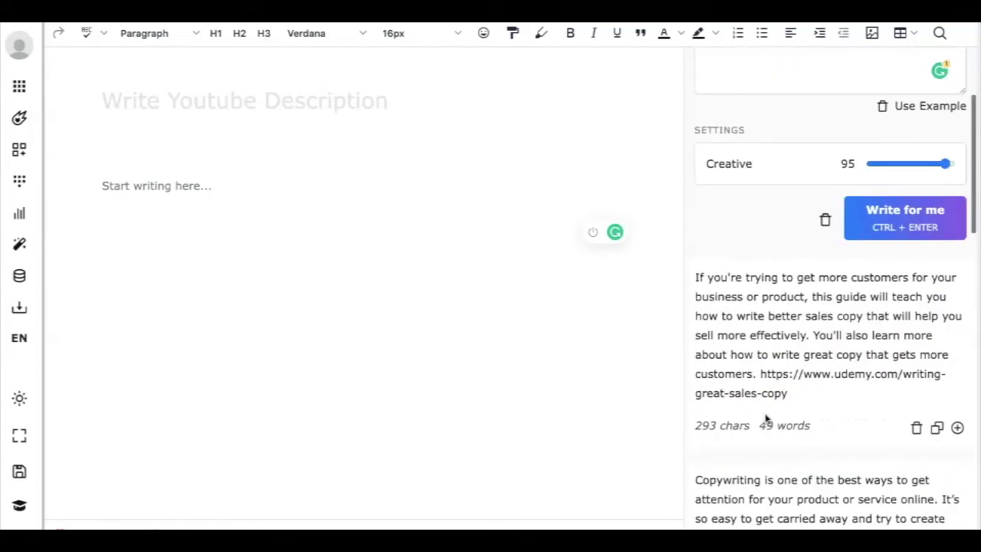
{"action": "scroll", "coordinate": [766, 418], "scroll_direction": "down", "scroll_amount": 1}
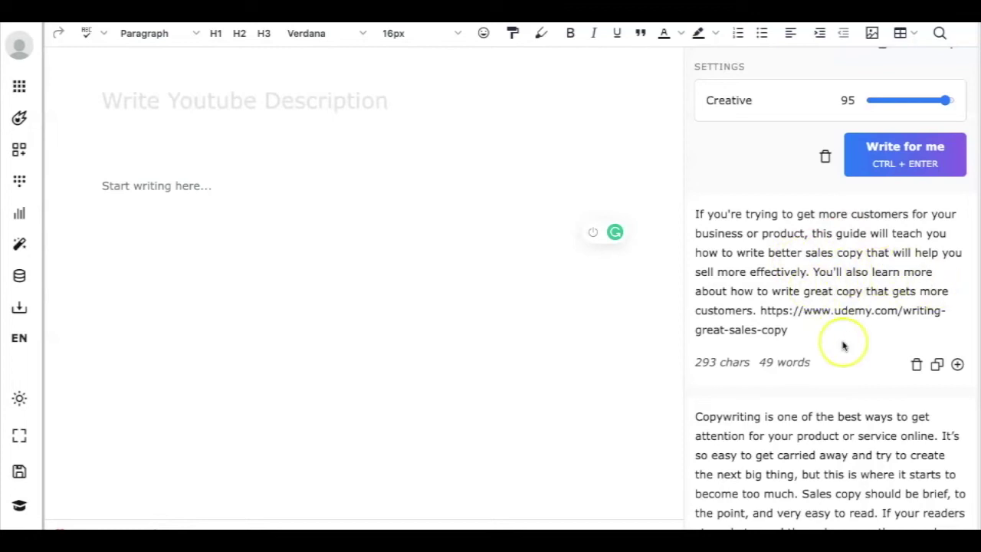
{"action": "scroll", "coordinate": [843, 344], "scroll_direction": "down", "scroll_amount": 5}
{"action": "scroll", "coordinate": [843, 344], "scroll_direction": "down", "scroll_amount": 5}
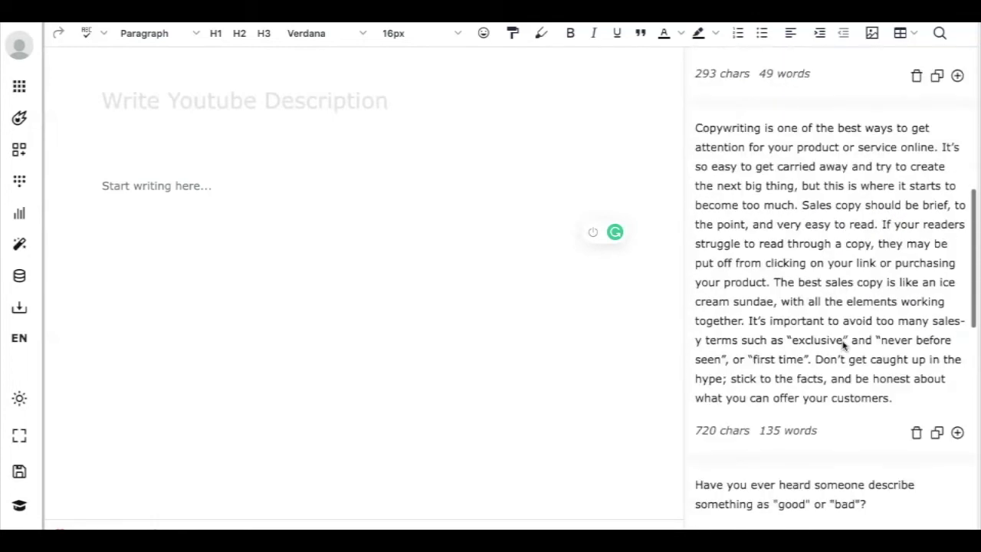
{"action": "scroll", "coordinate": [787, 297], "scroll_direction": "down", "scroll_amount": 5}
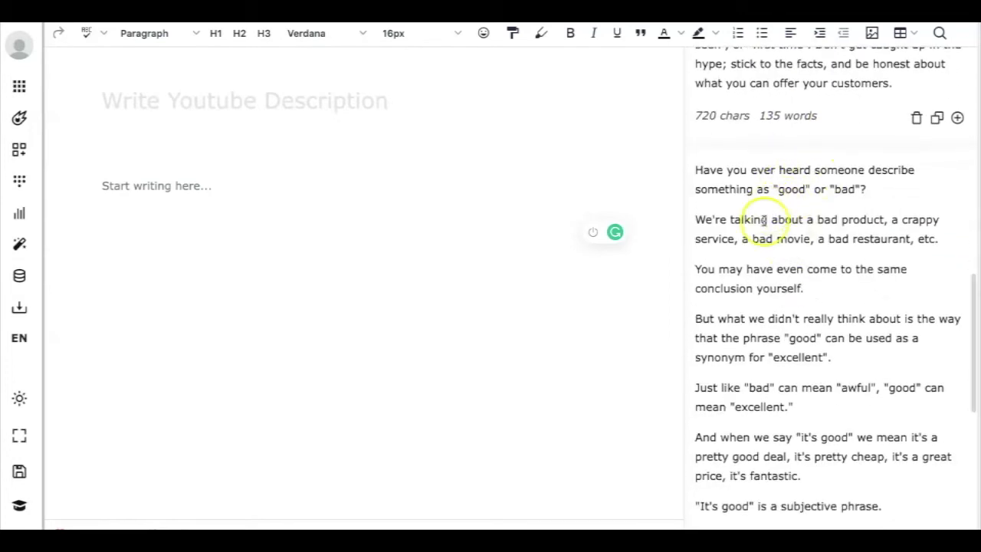
{"action": "scroll", "coordinate": [760, 268], "scroll_direction": "down", "scroll_amount": 1}
{"action": "scroll", "coordinate": [760, 268], "scroll_direction": "down", "scroll_amount": 5}
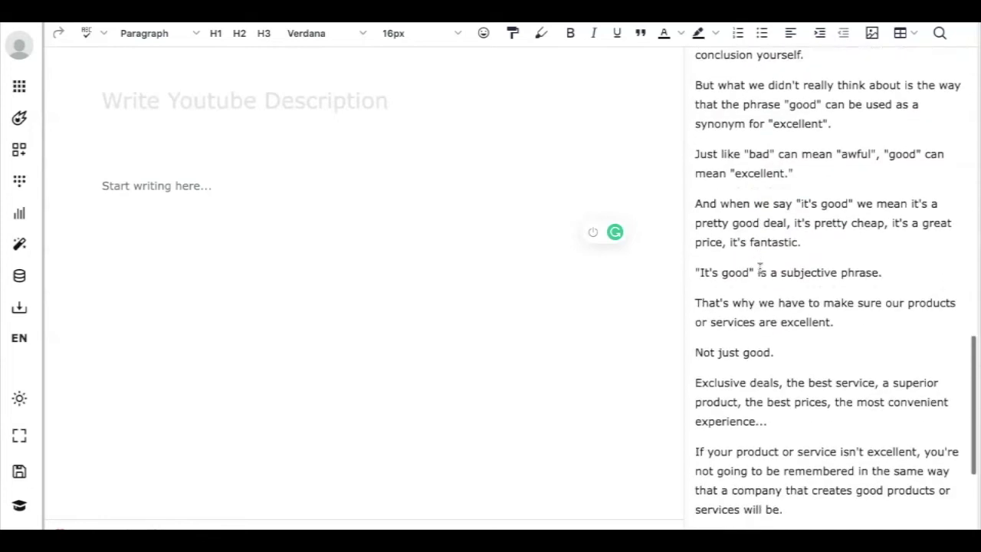
{"action": "scroll", "coordinate": [770, 194], "scroll_direction": "down", "scroll_amount": 2}
{"action": "scroll", "coordinate": [770, 195], "scroll_direction": "down", "scroll_amount": 7}
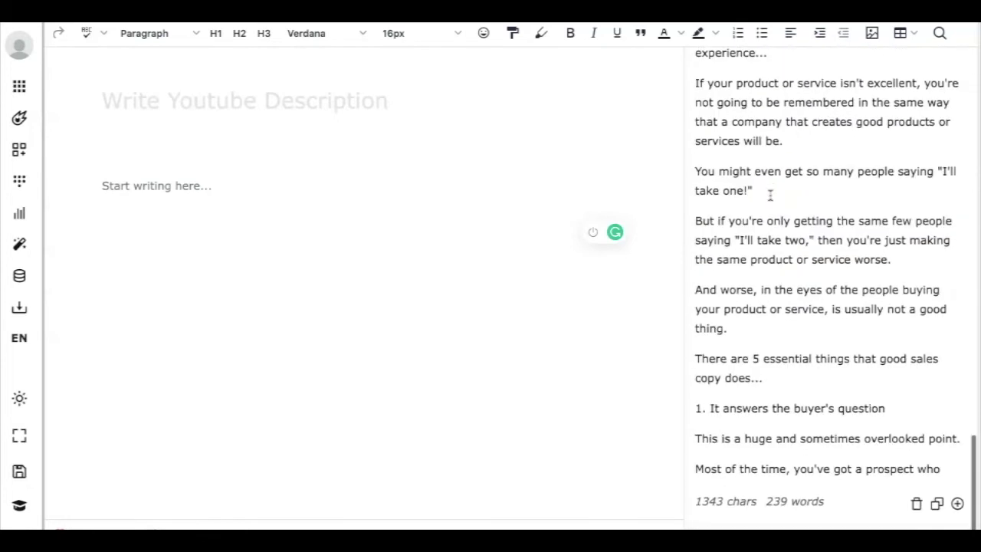
{"action": "scroll", "coordinate": [769, 196], "scroll_direction": "up", "scroll_amount": 2}
{"action": "scroll", "coordinate": [769, 196], "scroll_direction": "up", "scroll_amount": 15}
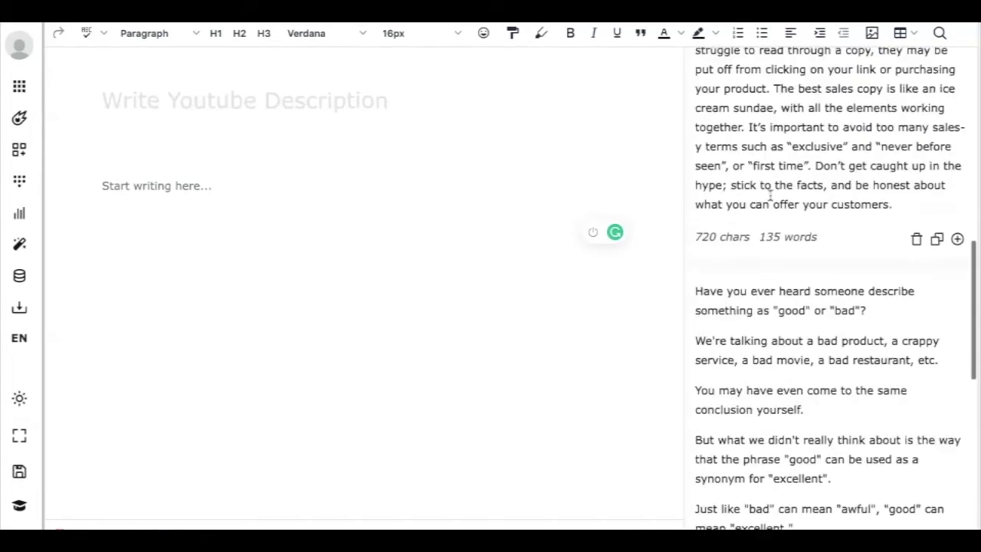
{"action": "scroll", "coordinate": [790, 212], "scroll_direction": "up", "scroll_amount": 7}
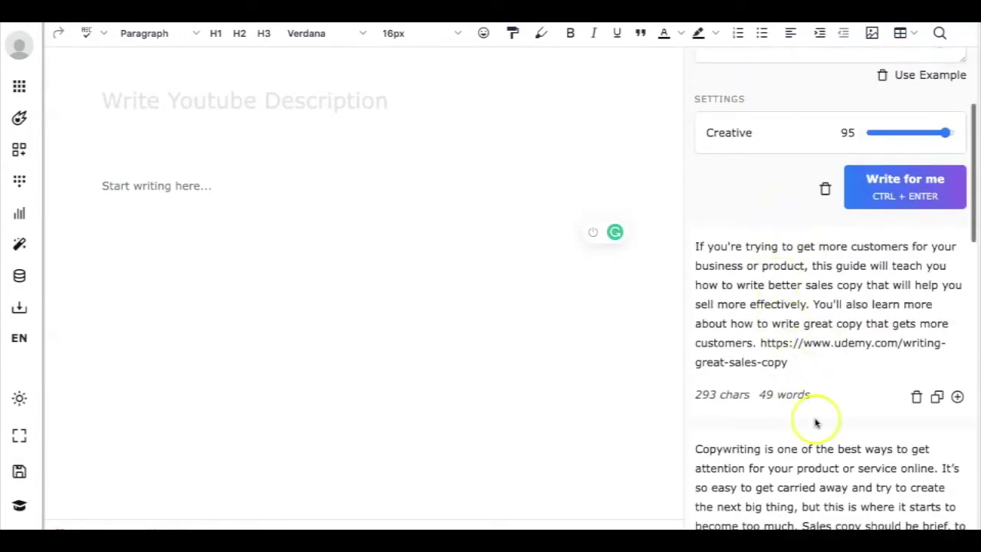
Step: Remove all generated descriptions and generate a fresh batch for the same video name
{"action": "left_click", "coordinate": [824, 189]}
{"action": "left_click", "coordinate": [887, 394]}
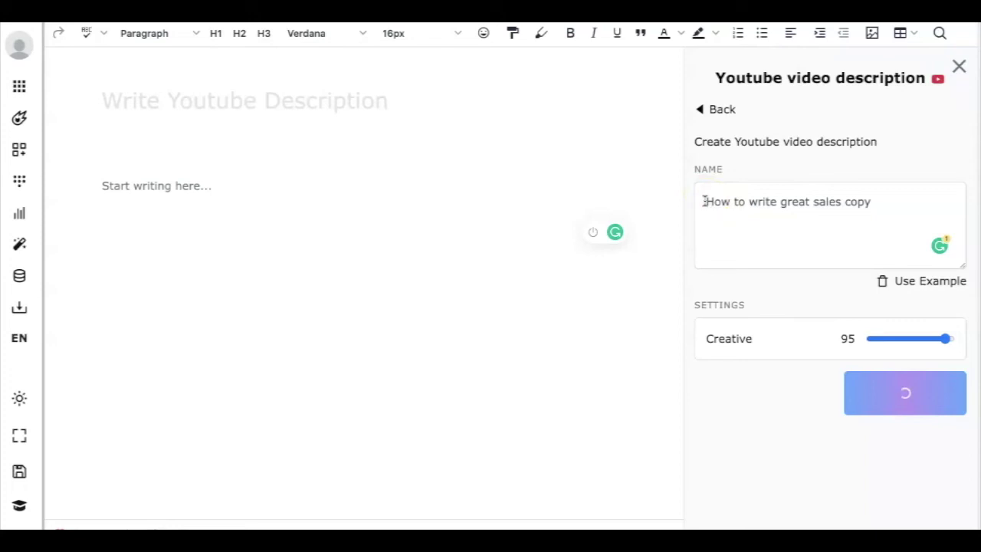
Step: Review the new drafts, including the 1276-character description listing 23 sales-copy tips
{"action": "left_click", "coordinate": [705, 201]}
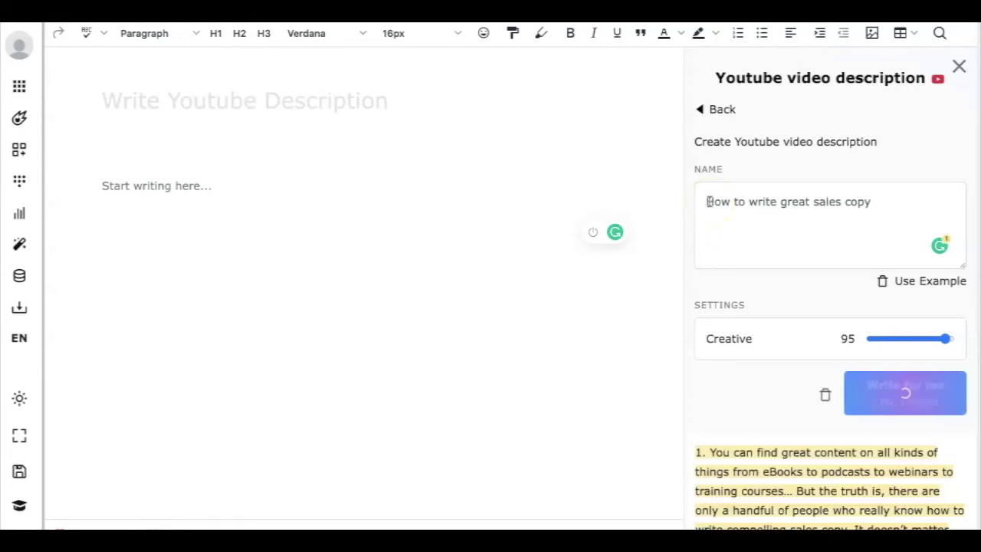
{"action": "scroll", "coordinate": [775, 332], "scroll_direction": "down", "scroll_amount": 1}
{"action": "scroll", "coordinate": [775, 332], "scroll_direction": "down", "scroll_amount": 3}
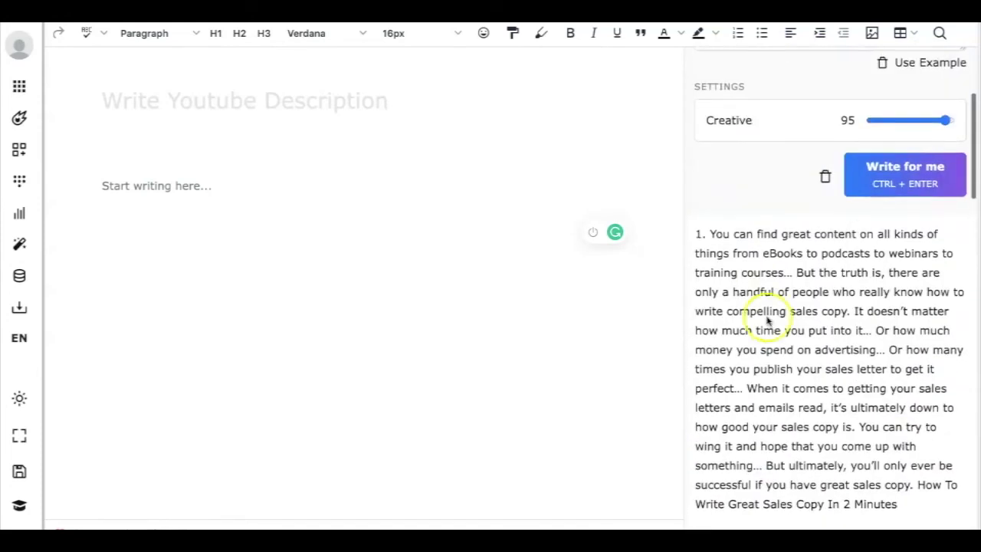
{"action": "scroll", "coordinate": [861, 280], "scroll_direction": "down", "scroll_amount": 4}
{"action": "scroll", "coordinate": [803, 253], "scroll_direction": "down", "scroll_amount": 1}
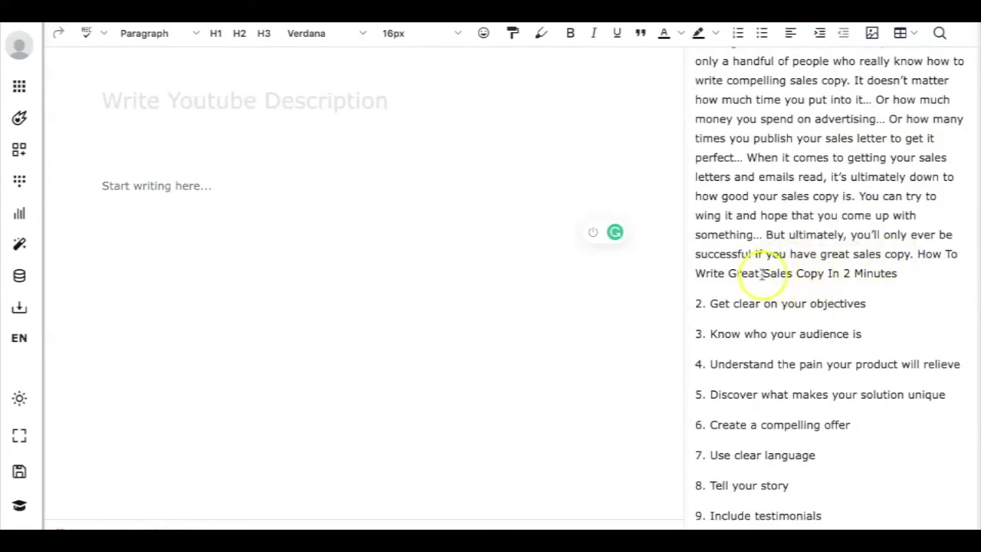
{"action": "left_click_drag", "start_coordinate": [898, 274], "coordinate": [829, 276]}
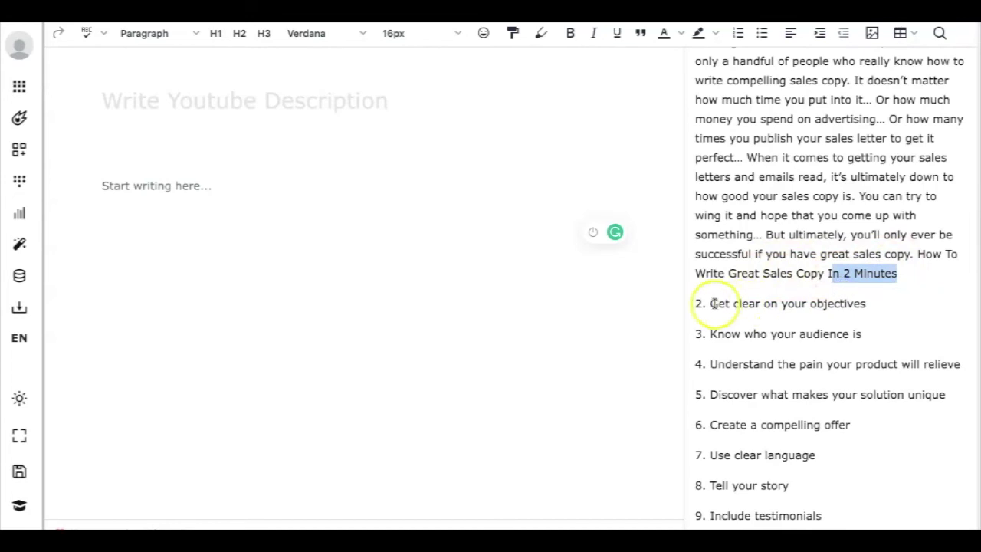
{"action": "left_click_drag", "start_coordinate": [717, 304], "coordinate": [752, 441]}
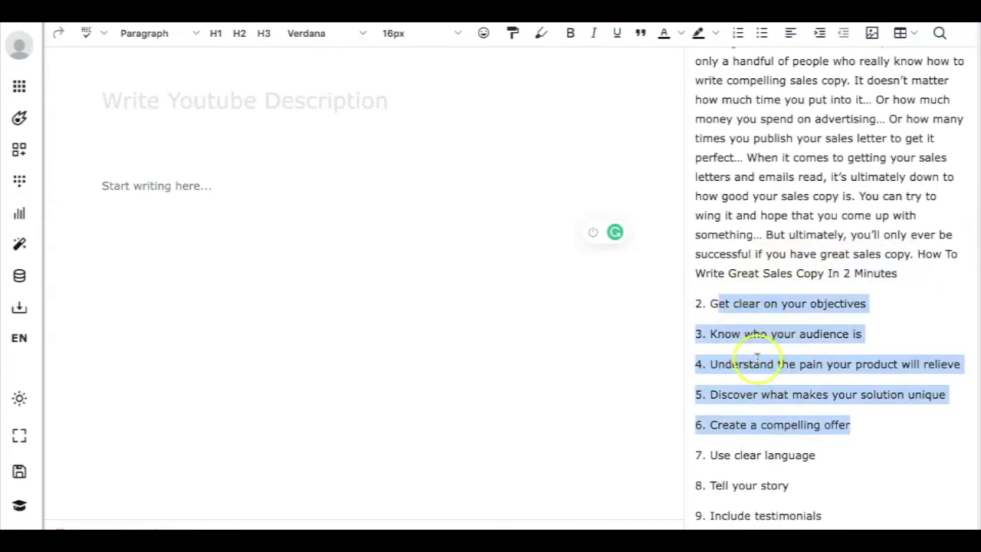
{"action": "scroll", "coordinate": [756, 359], "scroll_direction": "down", "scroll_amount": 3}
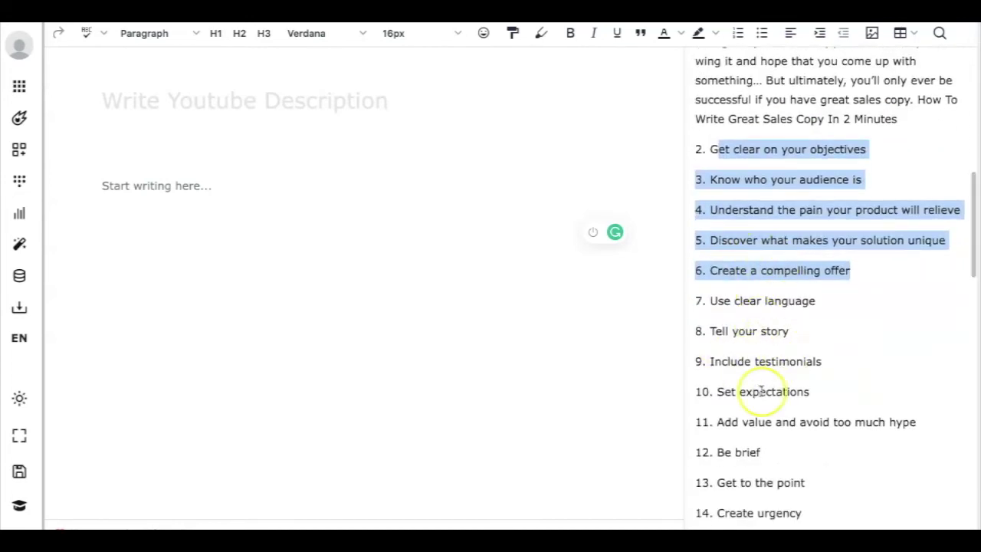
{"action": "scroll", "coordinate": [761, 391], "scroll_direction": "down", "scroll_amount": 3}
{"action": "scroll", "coordinate": [761, 391], "scroll_direction": "down", "scroll_amount": 5}
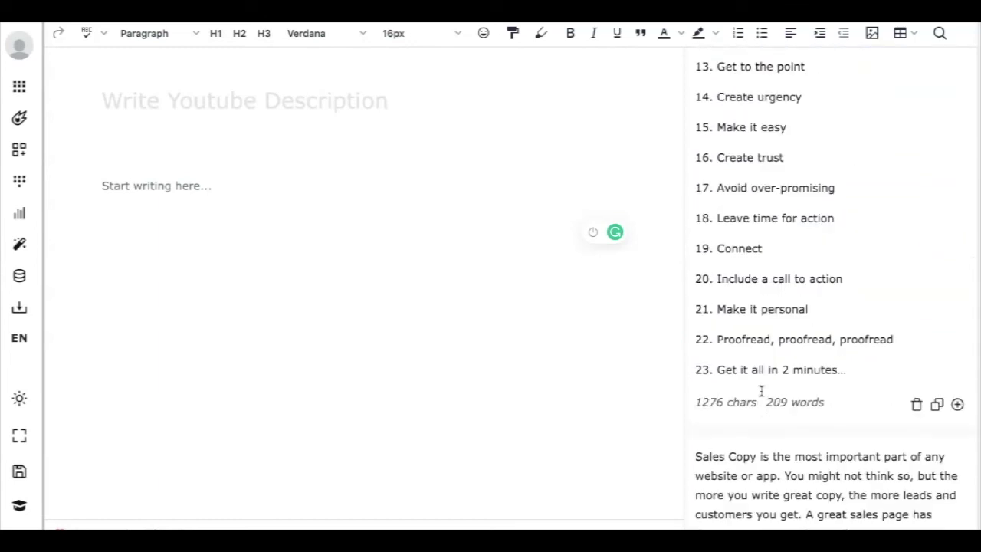
{"action": "left_click", "coordinate": [767, 322]}
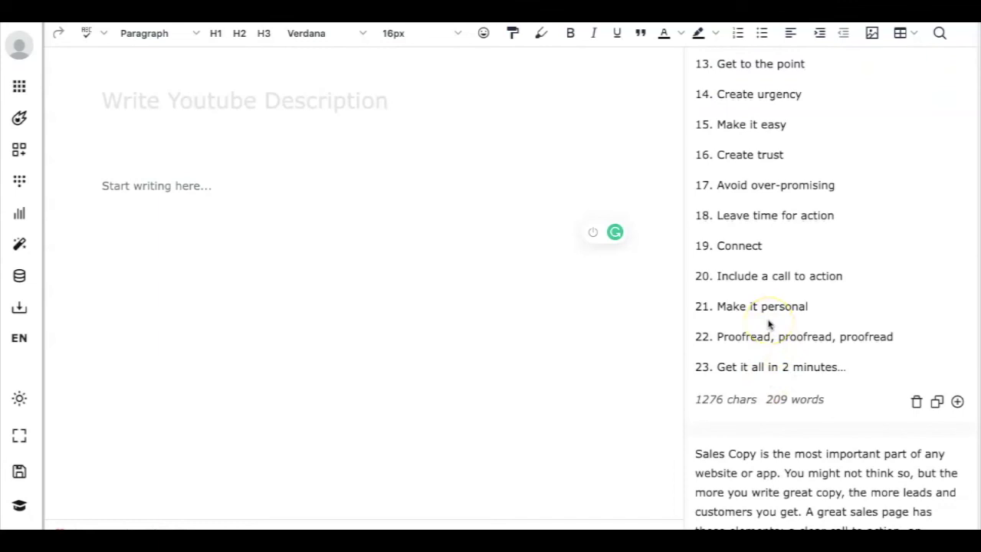
Step: Insert the 23-tip sales copy description into the editor and browse the remaining drafts
{"action": "left_click", "coordinate": [957, 400]}
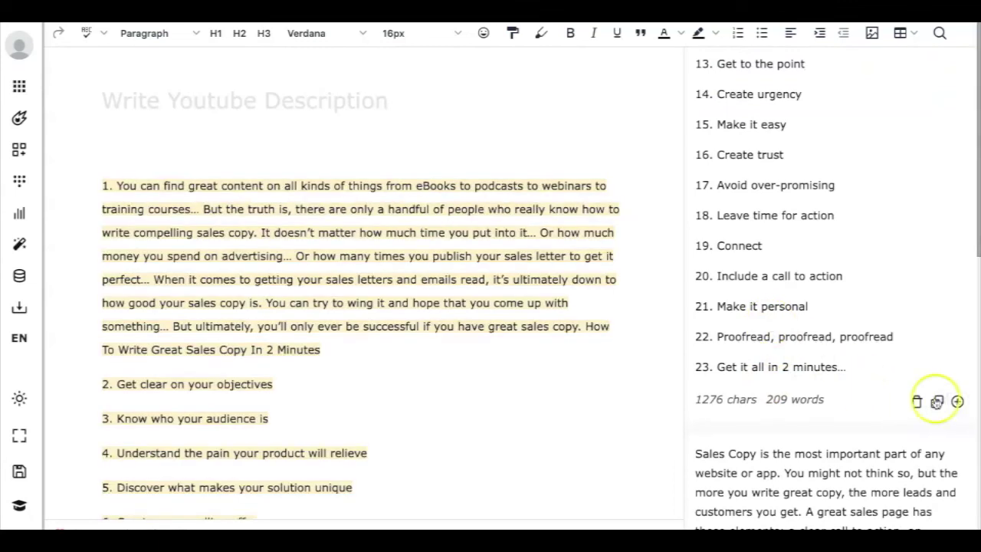
{"action": "scroll", "coordinate": [856, 368], "scroll_direction": "down", "scroll_amount": 5}
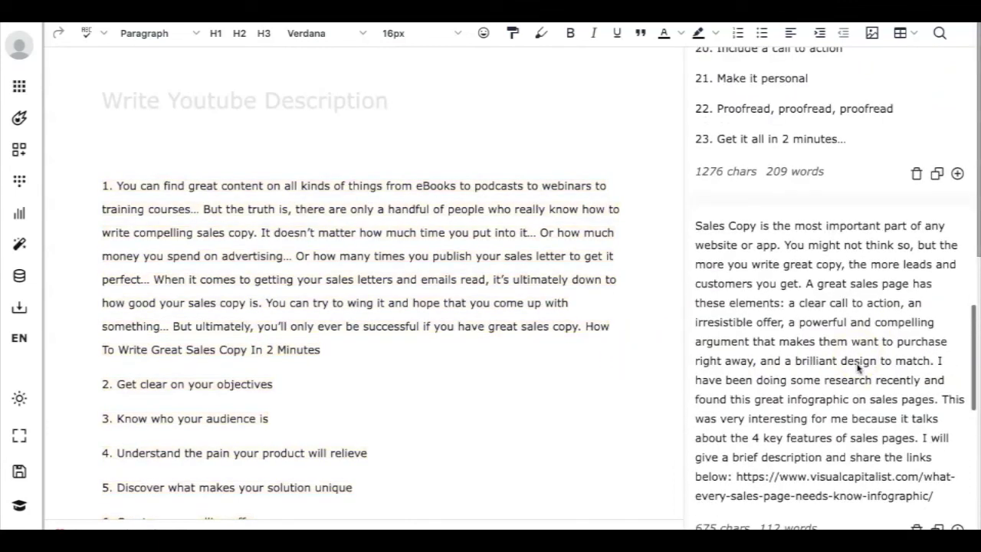
{"action": "scroll", "coordinate": [858, 367], "scroll_direction": "down", "scroll_amount": 1}
{"action": "left_click", "coordinate": [721, 224]}
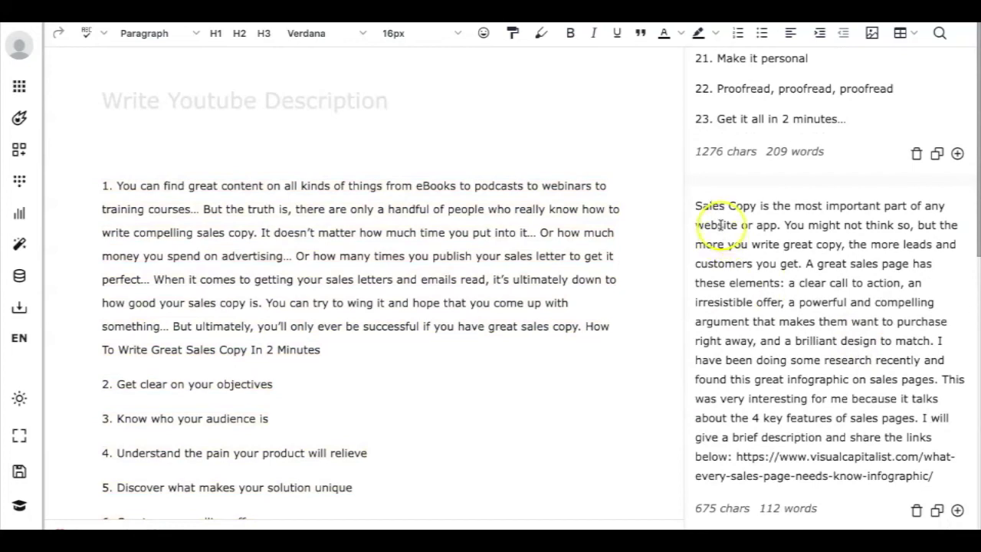
{"action": "scroll", "coordinate": [766, 253], "scroll_direction": "down", "scroll_amount": 4}
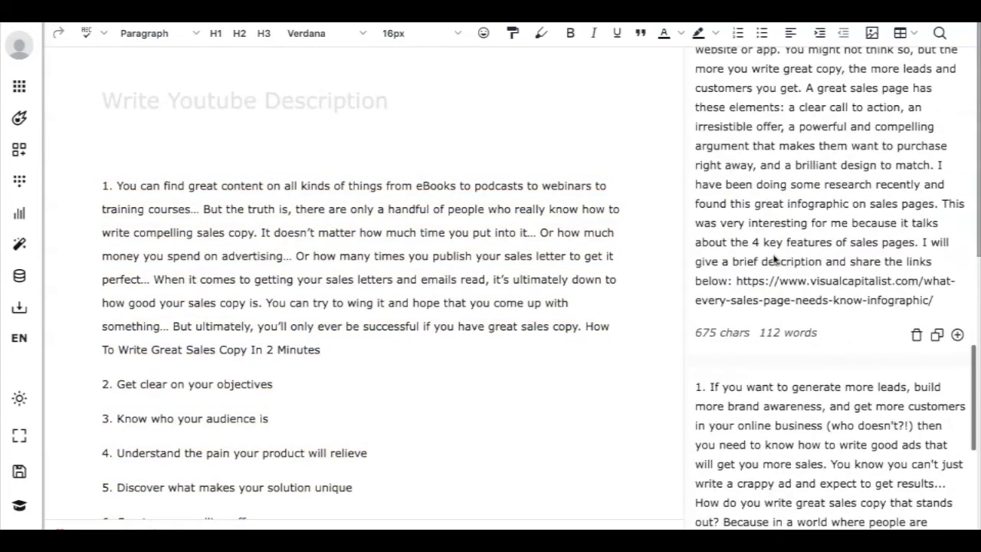
{"action": "scroll", "coordinate": [774, 261], "scroll_direction": "down", "scroll_amount": 3}
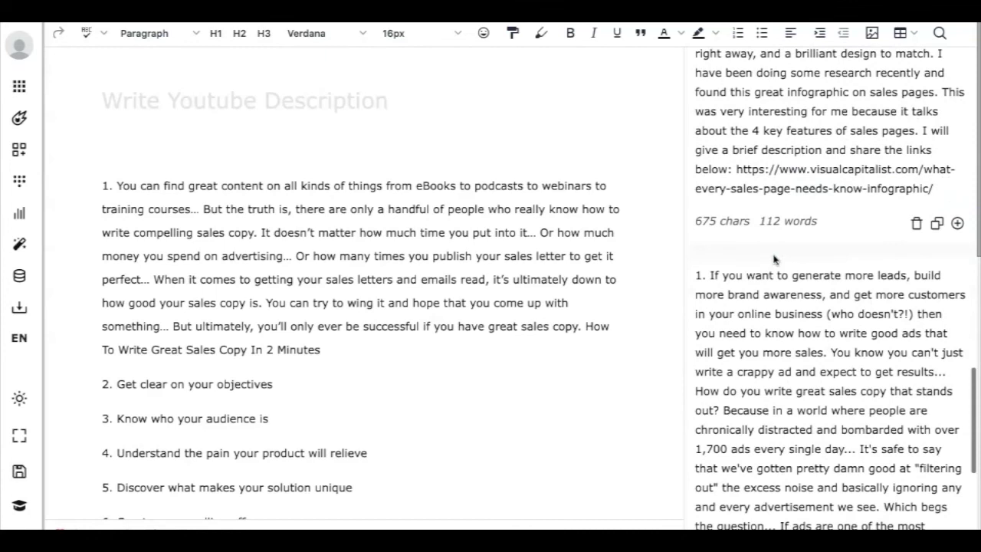
{"action": "scroll", "coordinate": [774, 259], "scroll_direction": "down", "scroll_amount": 2}
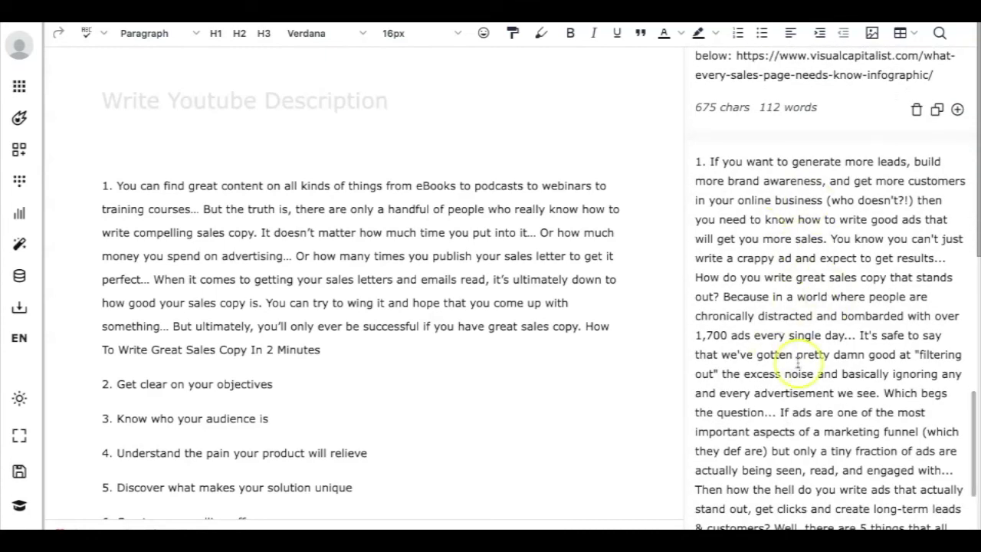
{"action": "scroll", "coordinate": [797, 360], "scroll_direction": "down", "scroll_amount": 2}
{"action": "scroll", "coordinate": [797, 360], "scroll_direction": "down", "scroll_amount": 7}
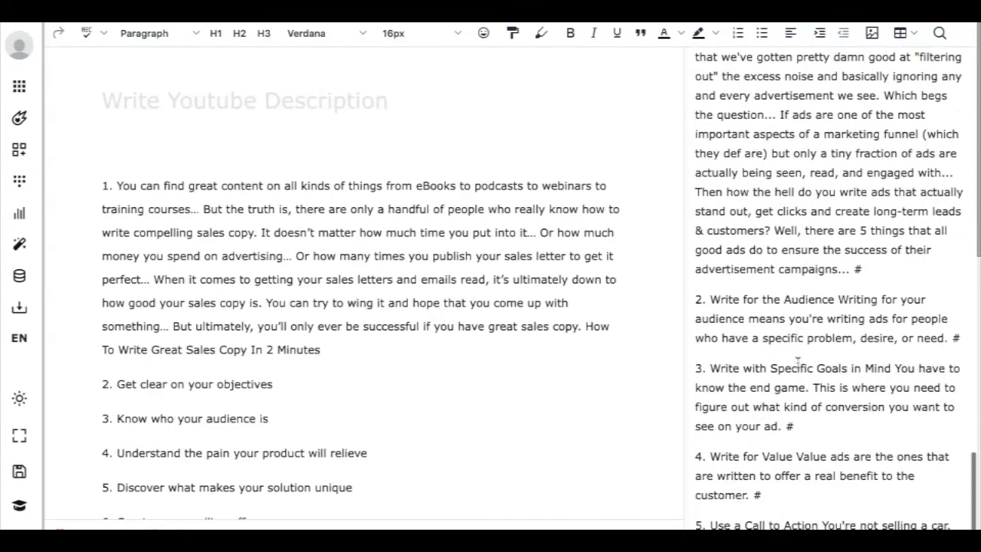
{"action": "scroll", "coordinate": [797, 360], "scroll_direction": "down", "scroll_amount": 2}
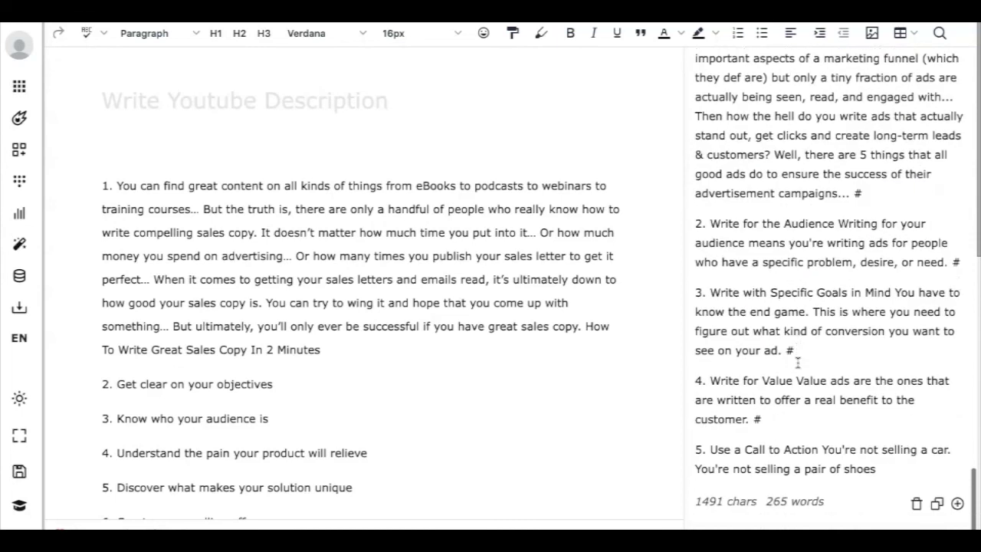